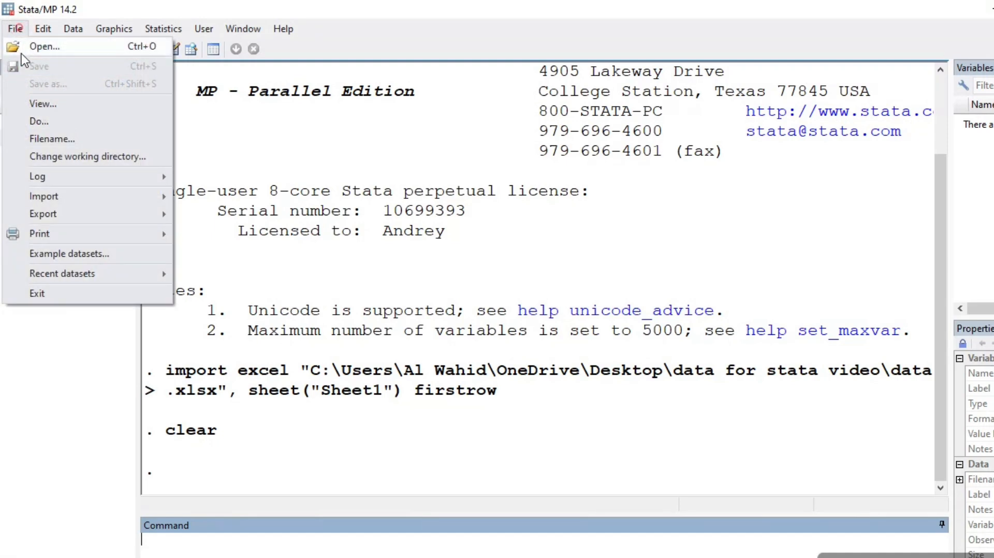
# Step: Import Sheet1 of the Excel file data.xlsx from the "data for stata video" folder, using the first row as variable names
pyautogui.moveTo(71, 191)
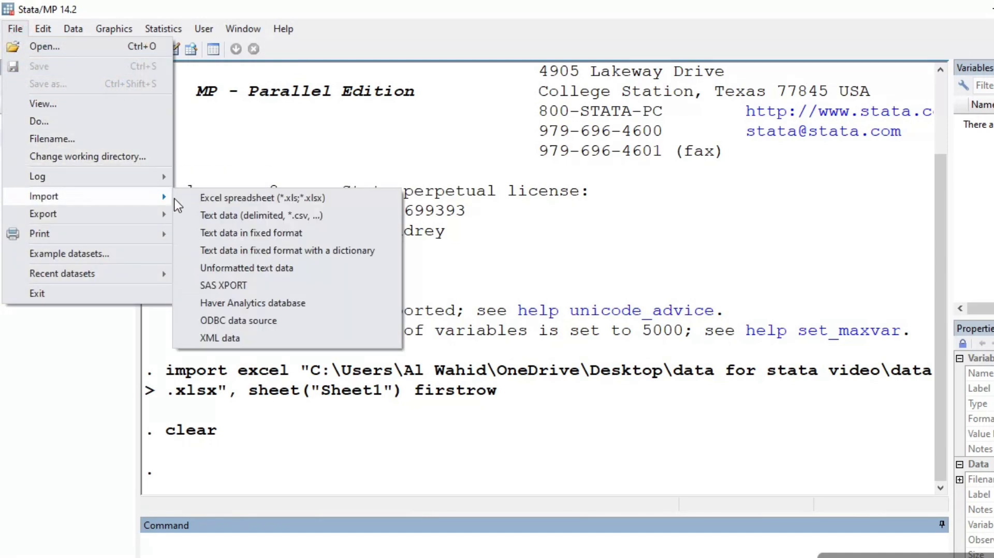
pyautogui.click(212, 200)
pyautogui.click(685, 172)
pyautogui.click(501, 196)
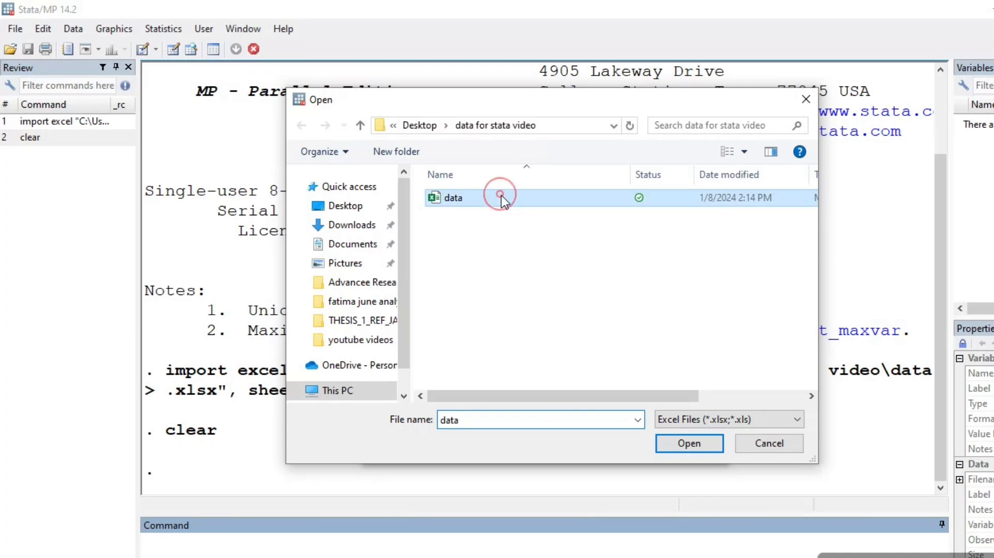
pyautogui.click(688, 446)
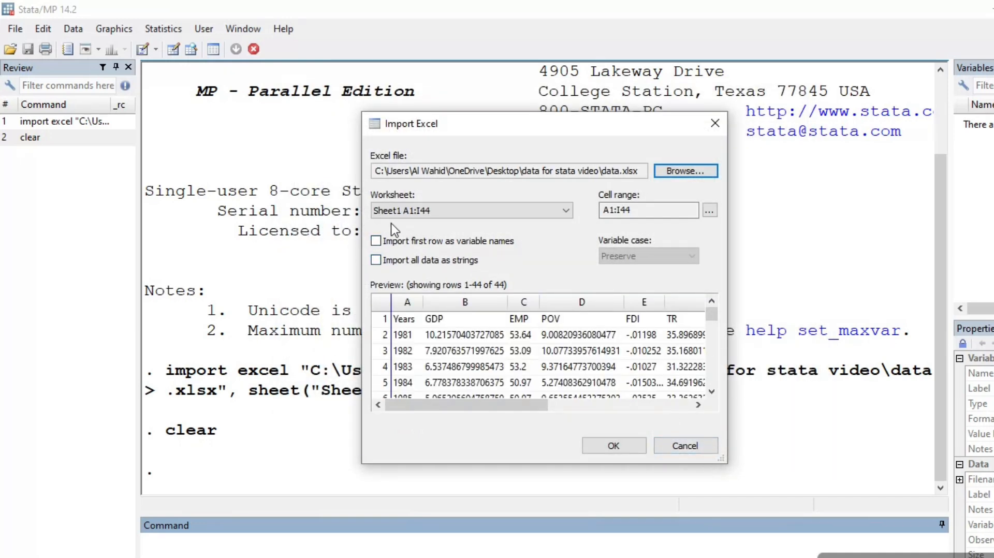
pyautogui.click(455, 239)
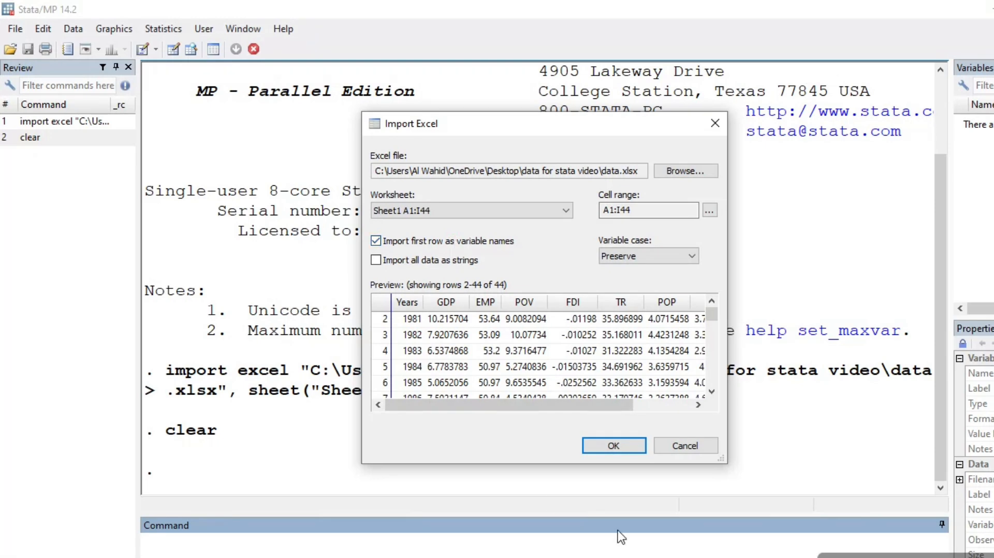
pyautogui.click(598, 445)
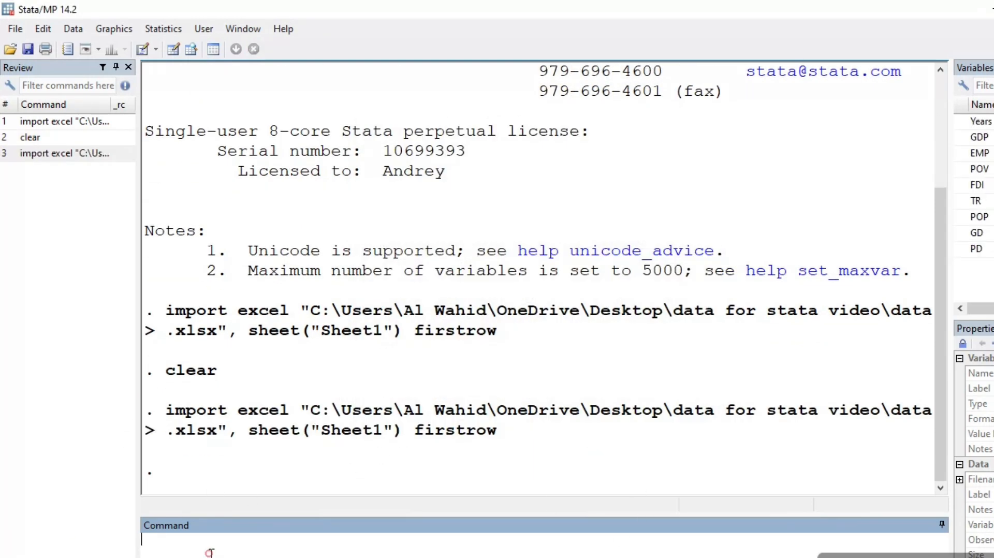
# Step: Run the describe command on the imported dataset and display its remaining output
pyautogui.write('describe')
pyautogui.press('Return')
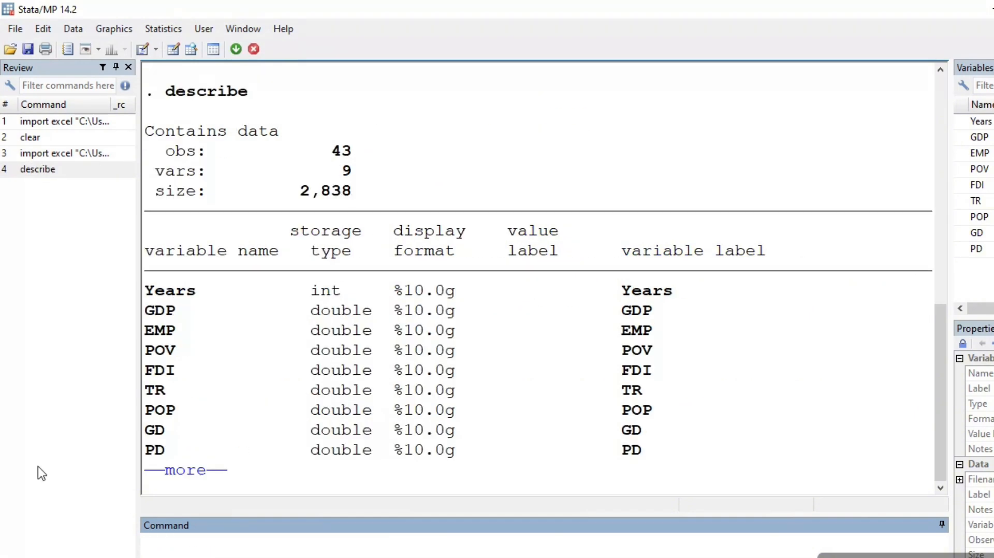
pyautogui.click(193, 470)
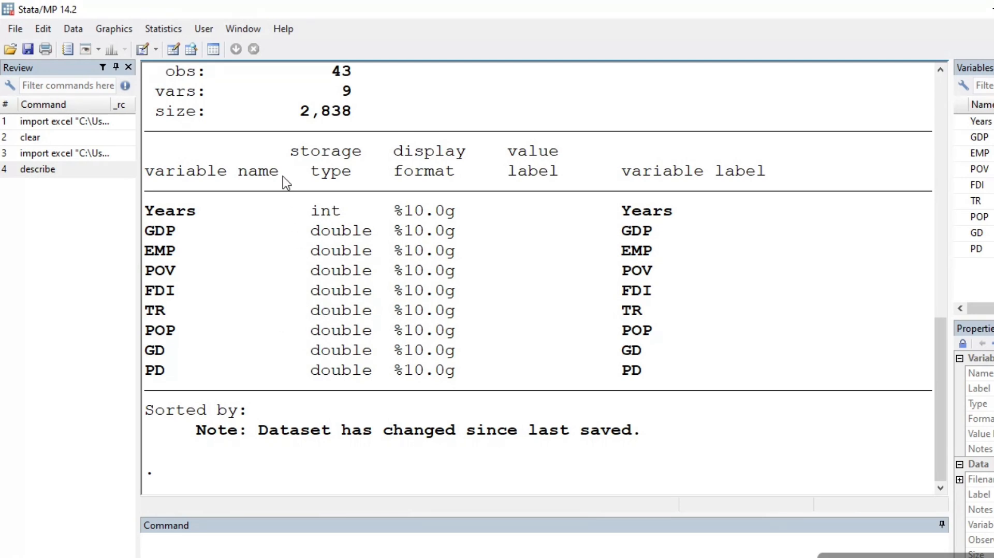
# Step: Generate standard summary statistics for GDP, EMP, POV, FDI, TR, POP, GD and PD through the Summary statistics dialog
pyautogui.click(163, 29)
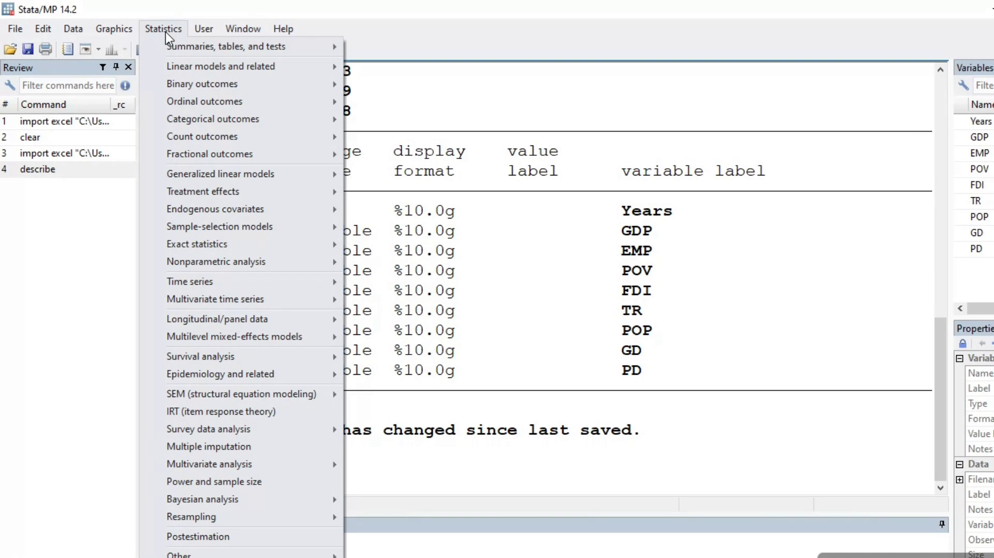
pyautogui.moveTo(171, 41)
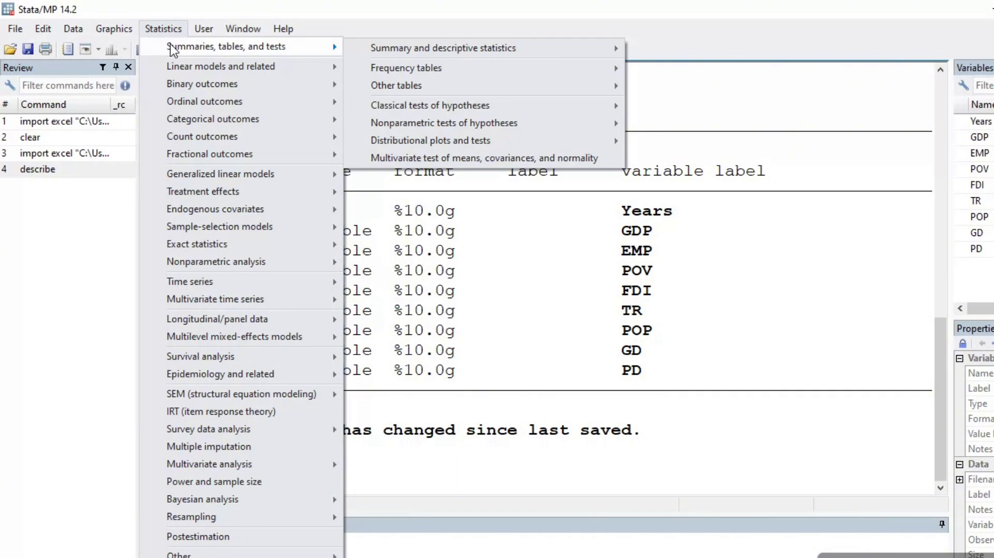
pyautogui.moveTo(379, 53)
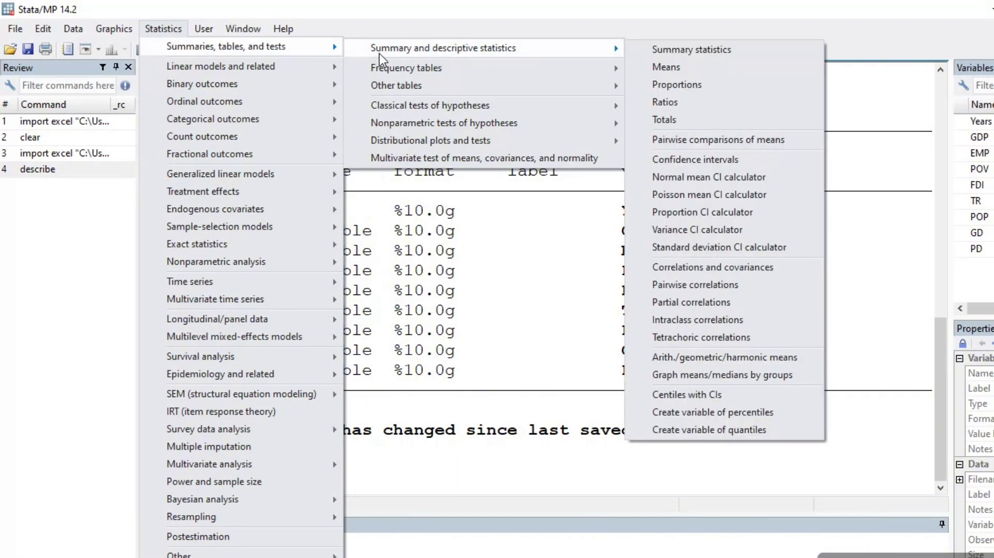
pyautogui.click(724, 52)
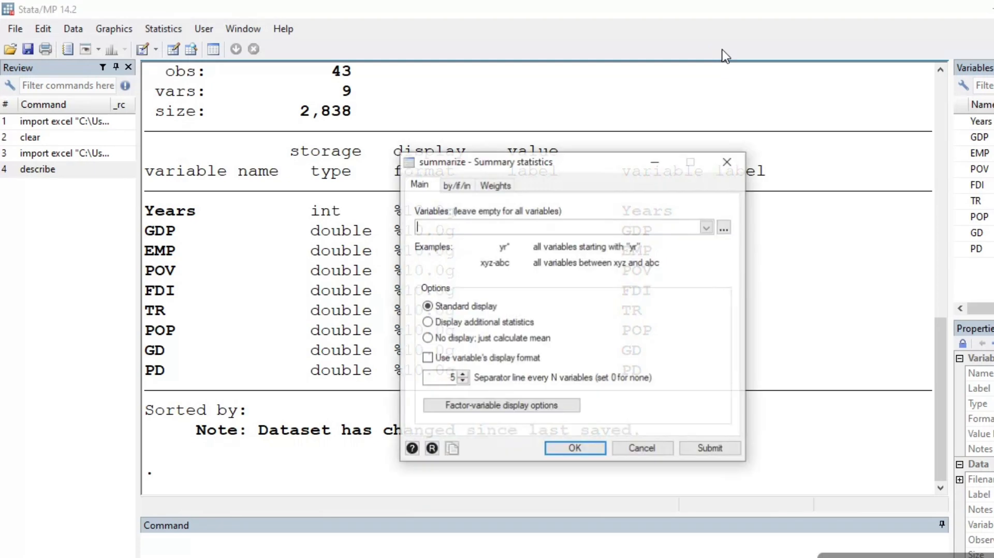
pyautogui.click(708, 227)
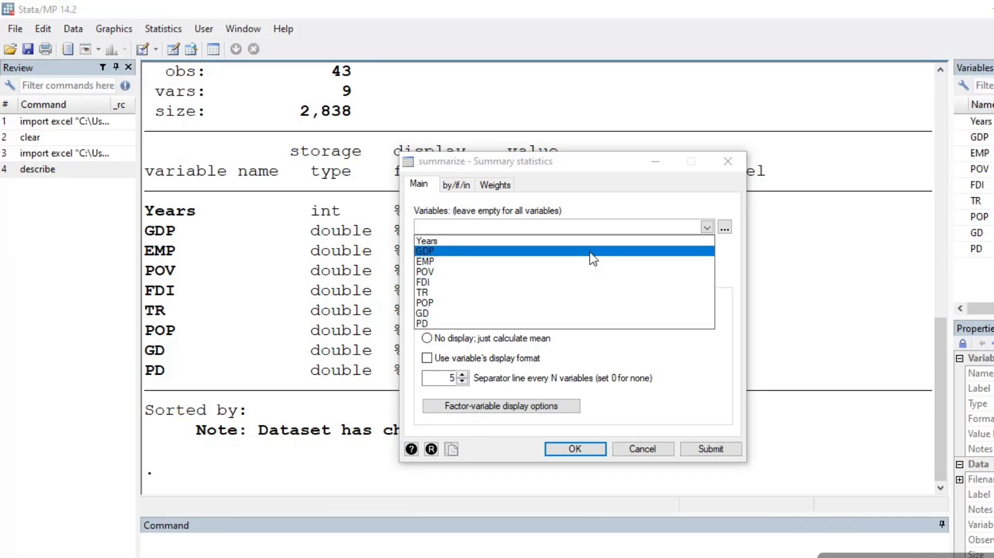
pyautogui.click(593, 253)
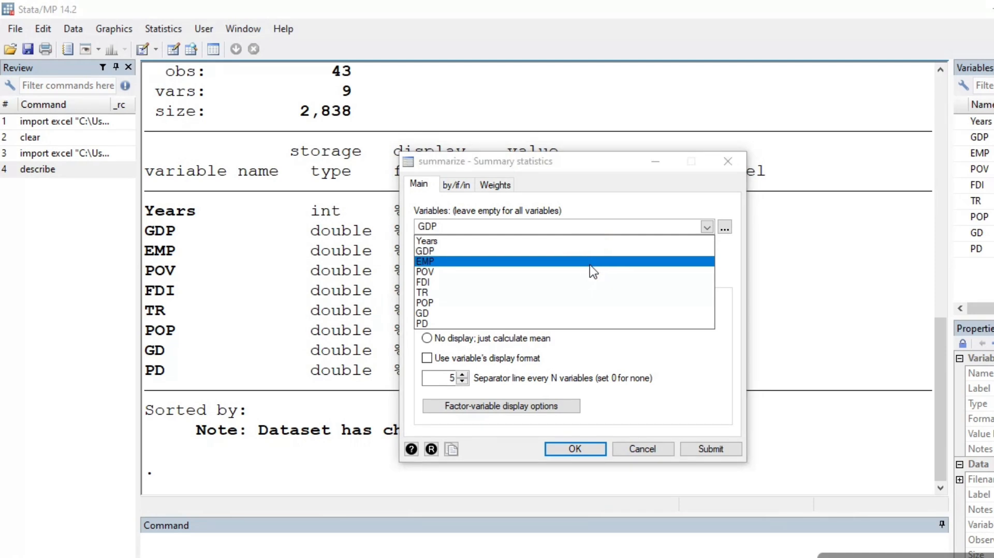
pyautogui.click(589, 261)
pyautogui.click(589, 272)
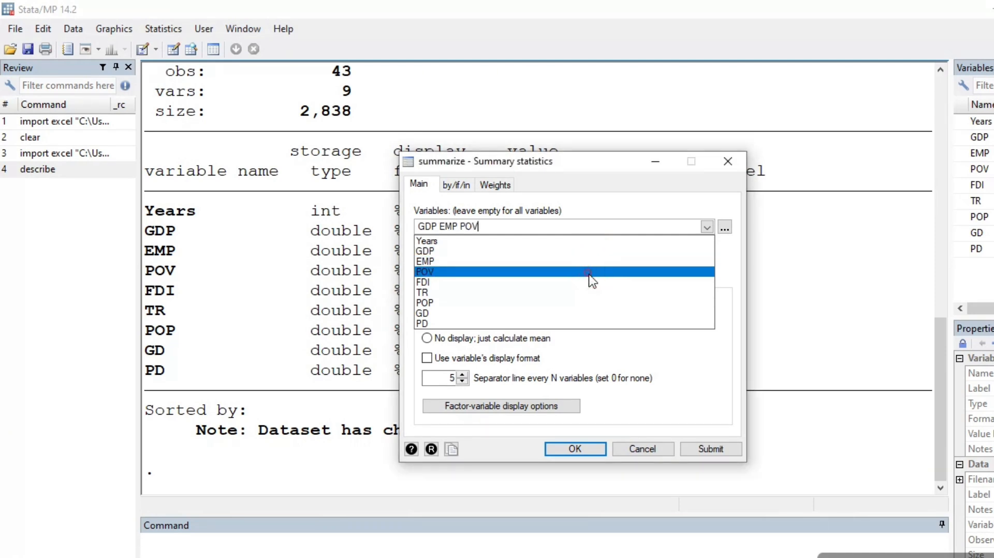
pyautogui.click(588, 283)
pyautogui.click(590, 293)
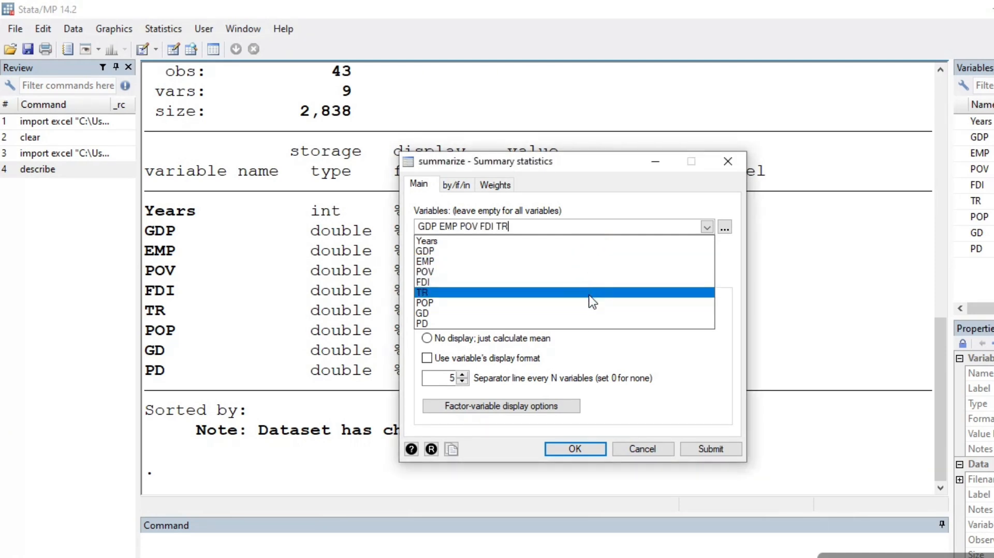
pyautogui.click(589, 304)
pyautogui.click(589, 313)
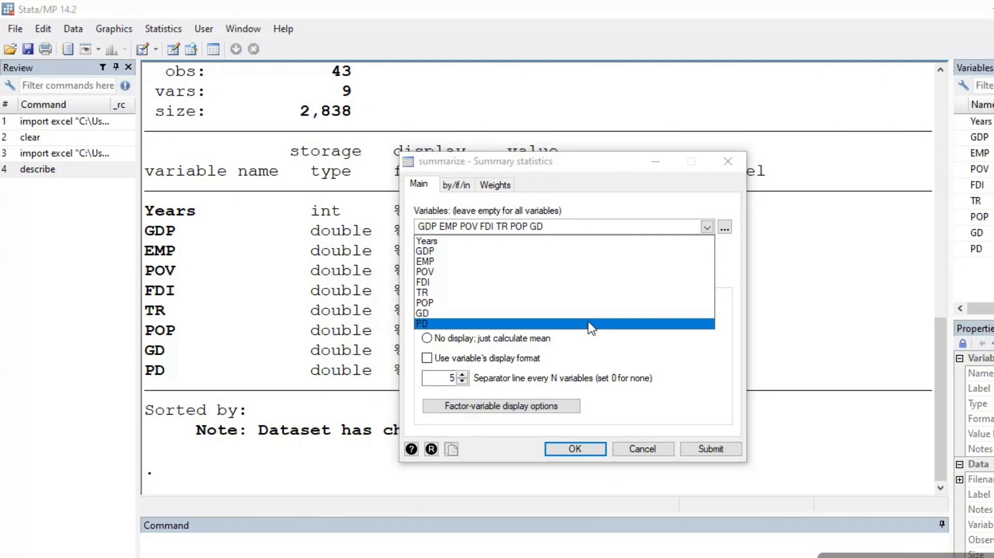
pyautogui.click(589, 324)
pyautogui.click(577, 448)
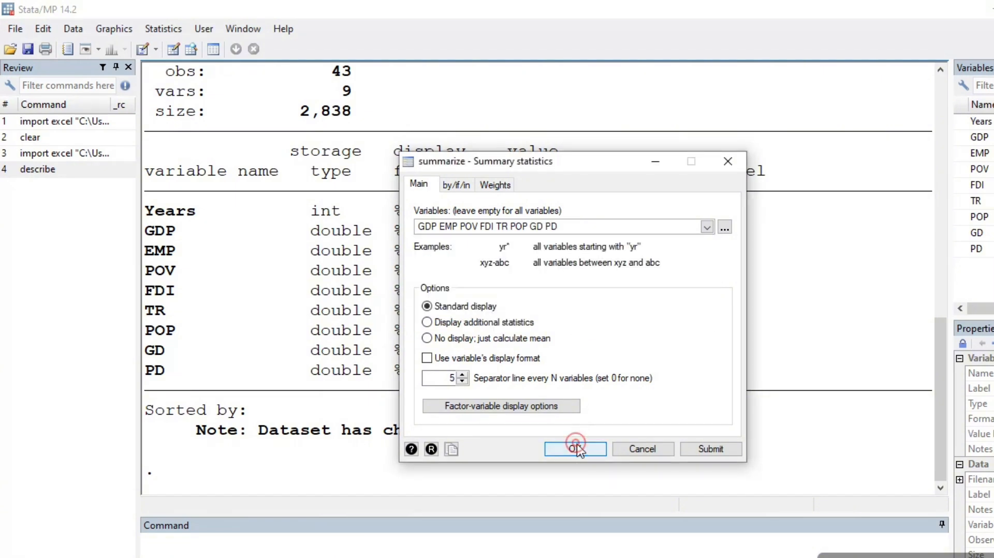
pyautogui.click(577, 448)
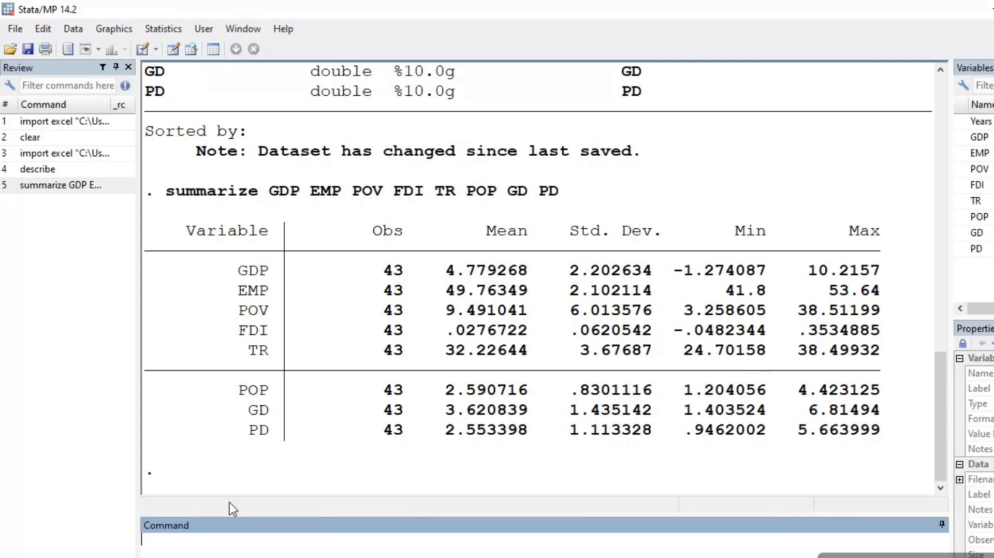
# Step: Compute pairwise correlations of GDP, EMP, POV, FDI, TR, POP, GD and PD through the dialog, and display the full output
pyautogui.click(163, 28)
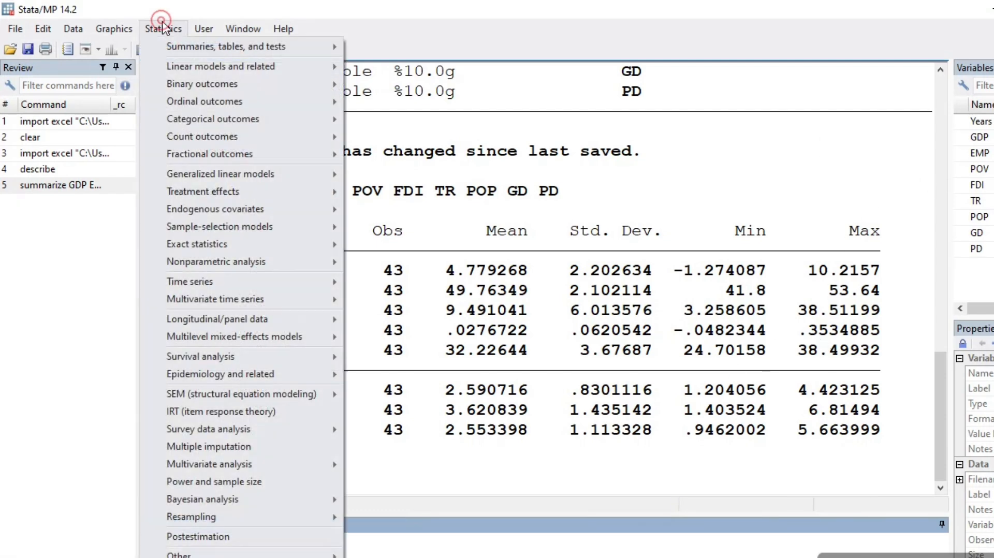
pyautogui.moveTo(198, 50)
pyautogui.moveTo(484, 53)
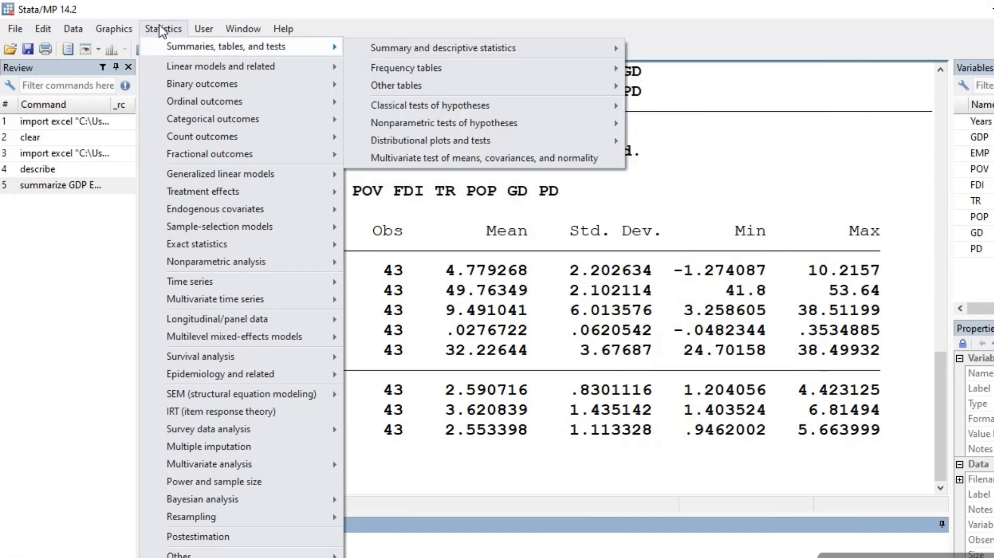
pyautogui.moveTo(423, 51)
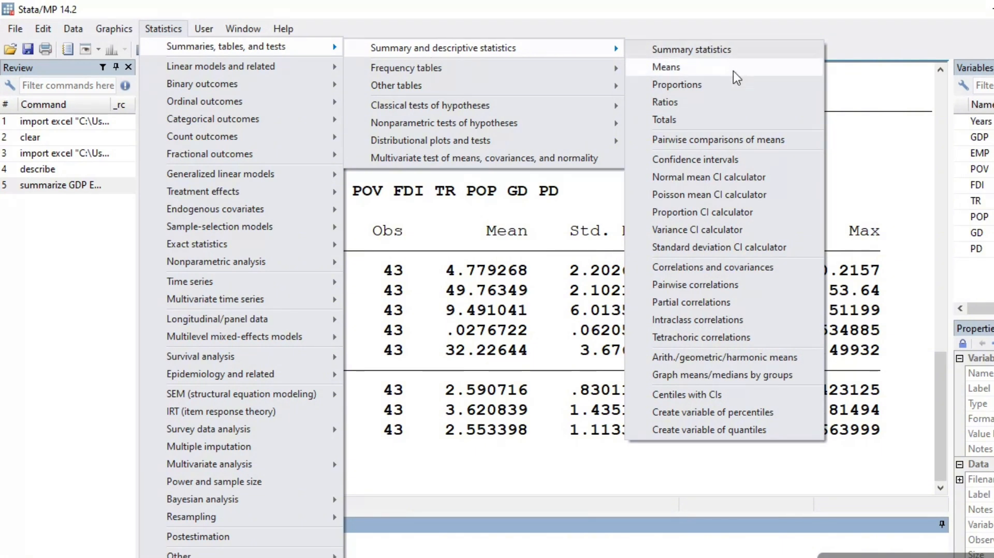
pyautogui.click(730, 285)
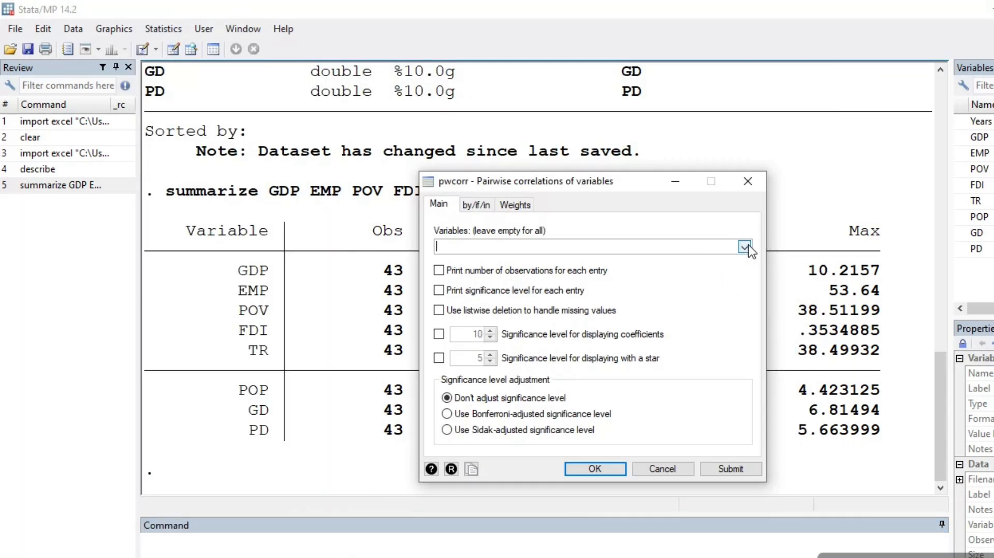
pyautogui.click(746, 247)
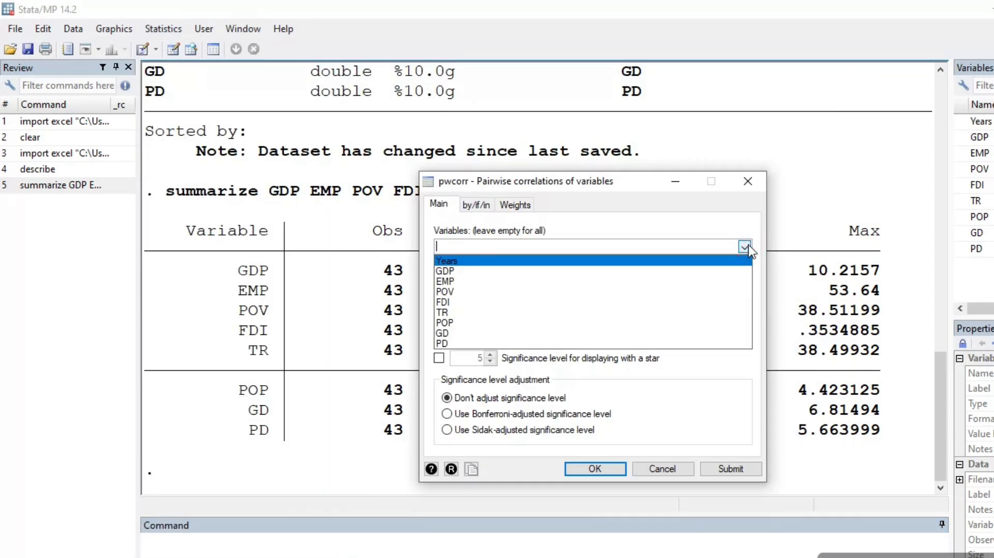
pyautogui.click(640, 282)
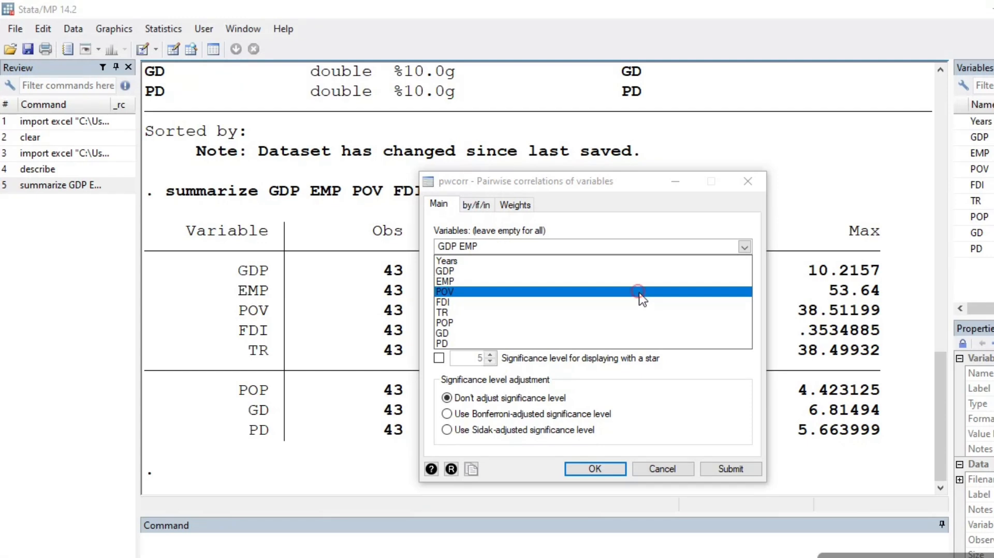
pyautogui.click(640, 293)
pyautogui.click(640, 302)
pyautogui.click(642, 312)
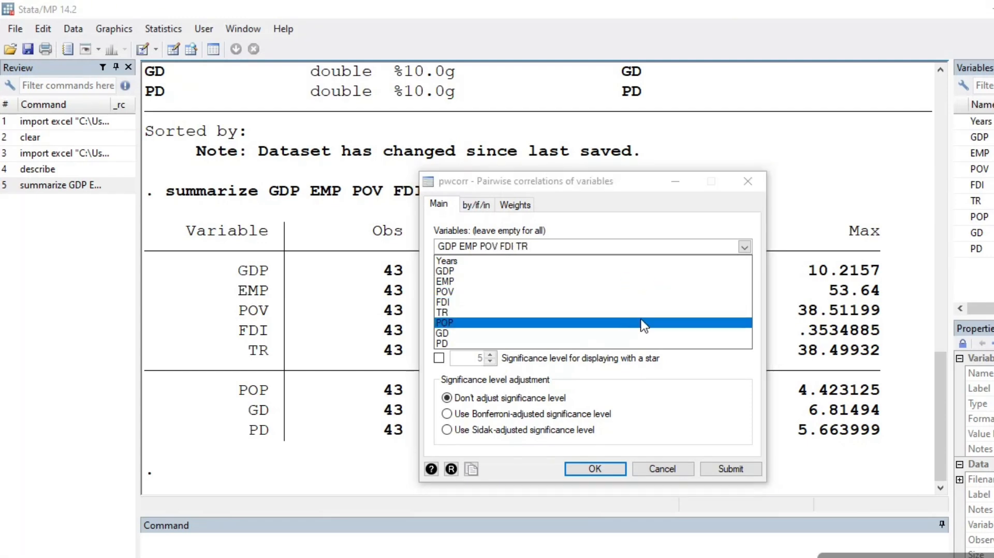
pyautogui.click(642, 323)
pyautogui.click(645, 333)
pyautogui.click(644, 343)
pyautogui.click(593, 466)
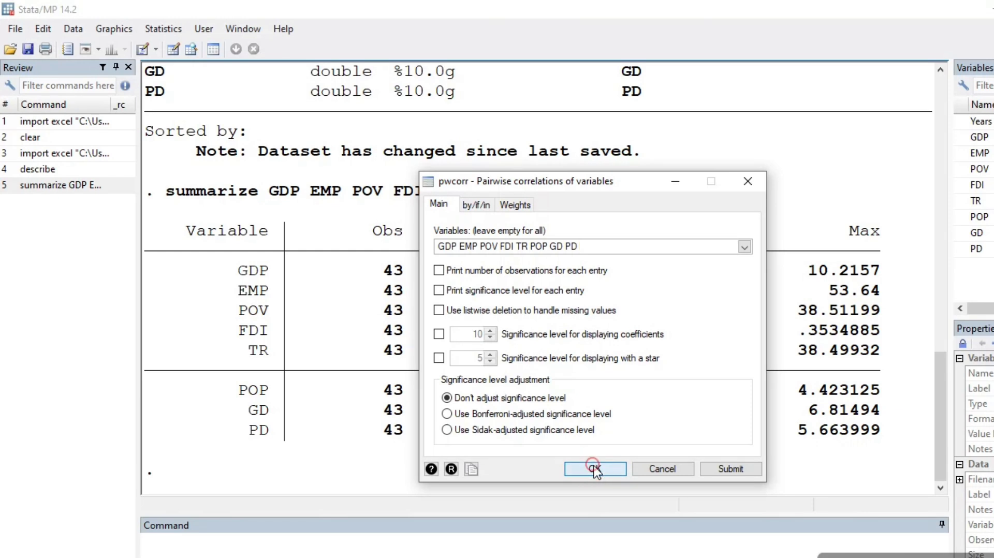
pyautogui.click(595, 469)
pyautogui.click(201, 474)
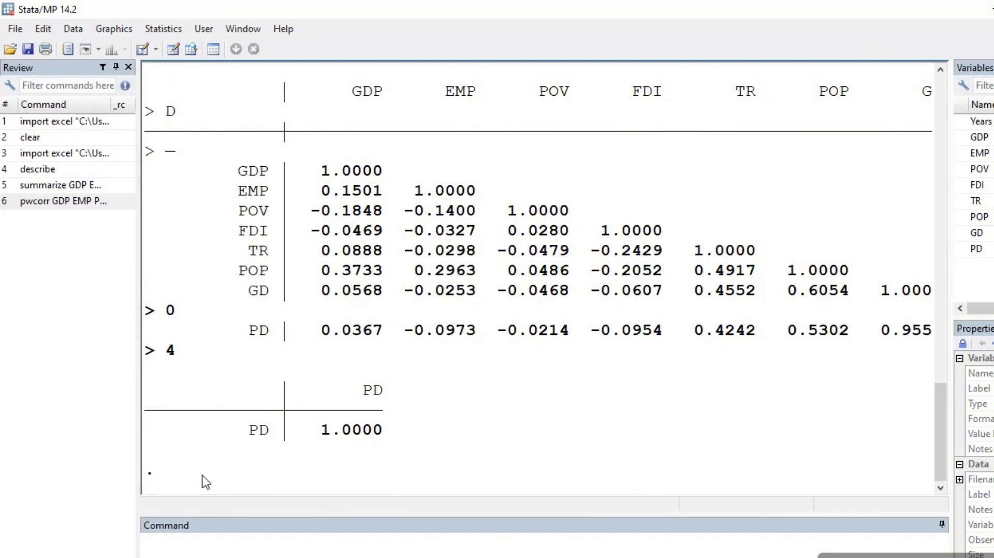
# Step: Run the summarize command without a variable list to summarize every variable in the dataset
pyautogui.click(193, 535)
pyautogui.write('summarize')
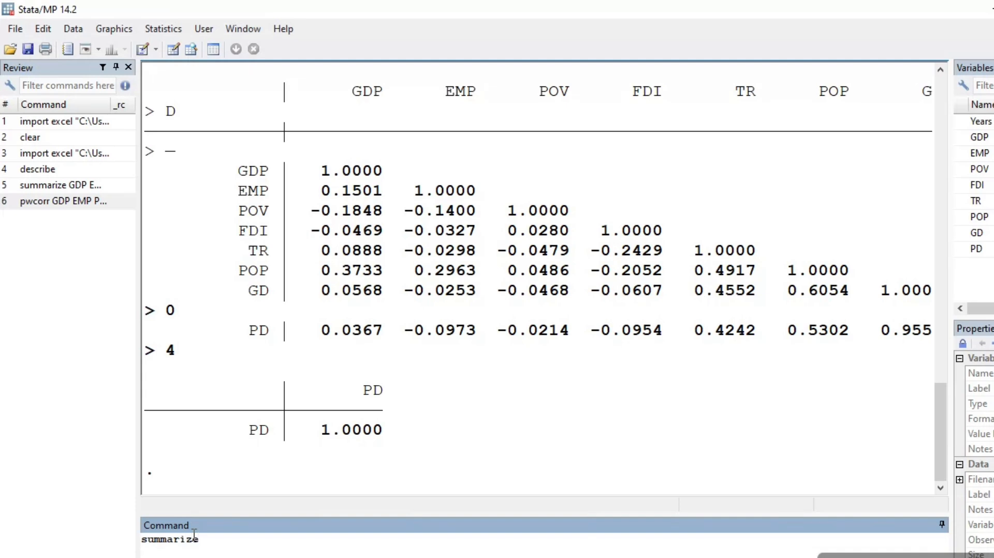
pyautogui.press('Return')
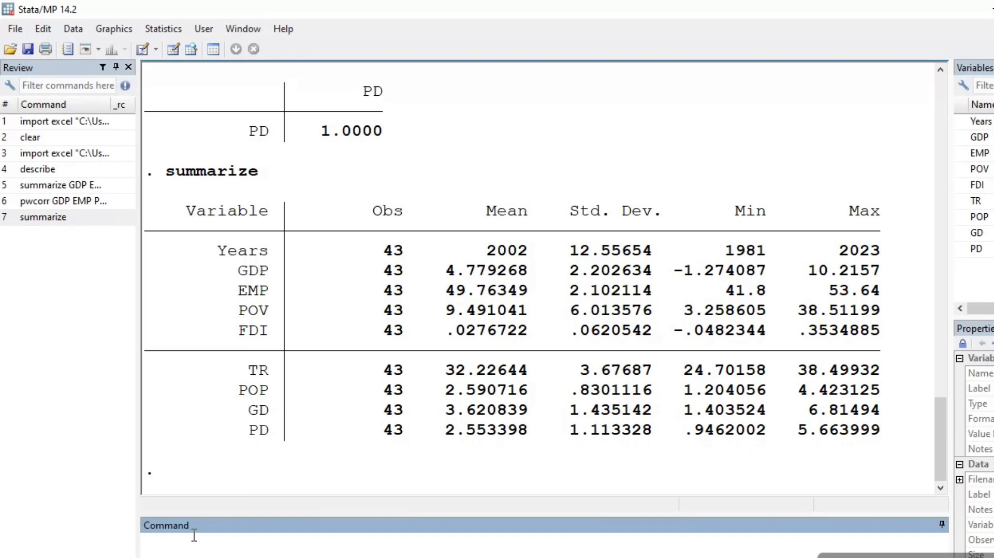
# Step: Run the pwcorr command without a variable list to correlate all variables, and display the remaining output
pyautogui.write('pwcorr')
pyautogui.press('Return')
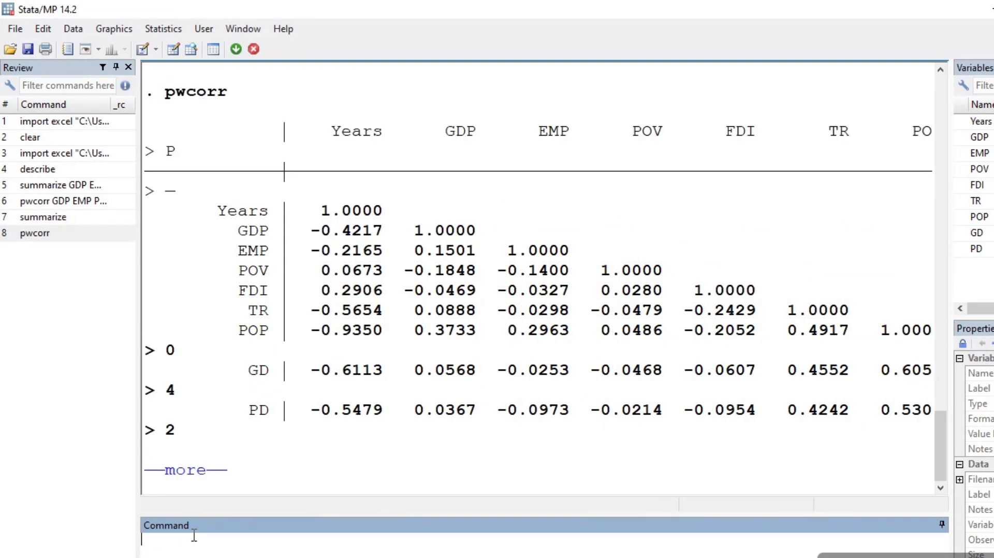
pyautogui.click(191, 477)
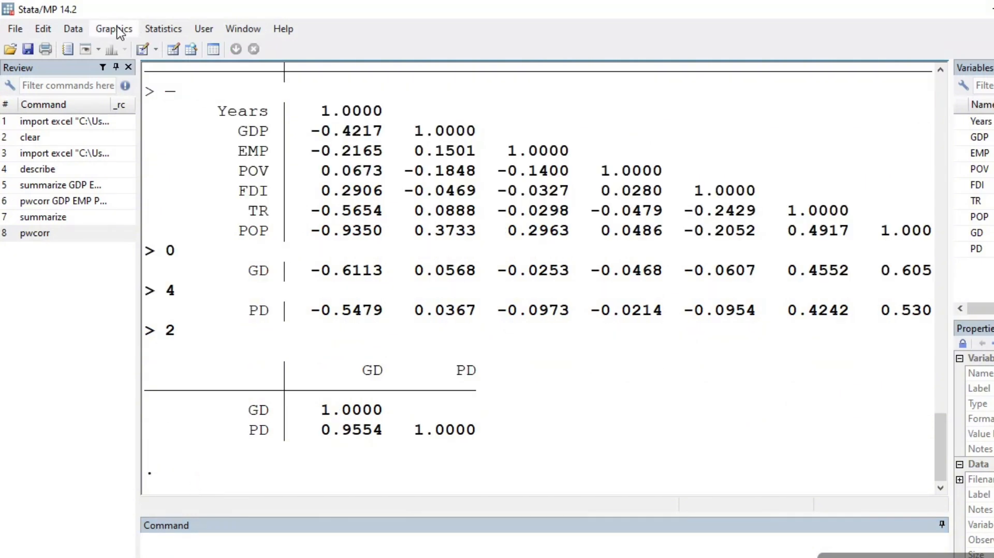
# Step: Set up a linear regression through the dialog with GDP as the dependent variable
pyautogui.click(151, 30)
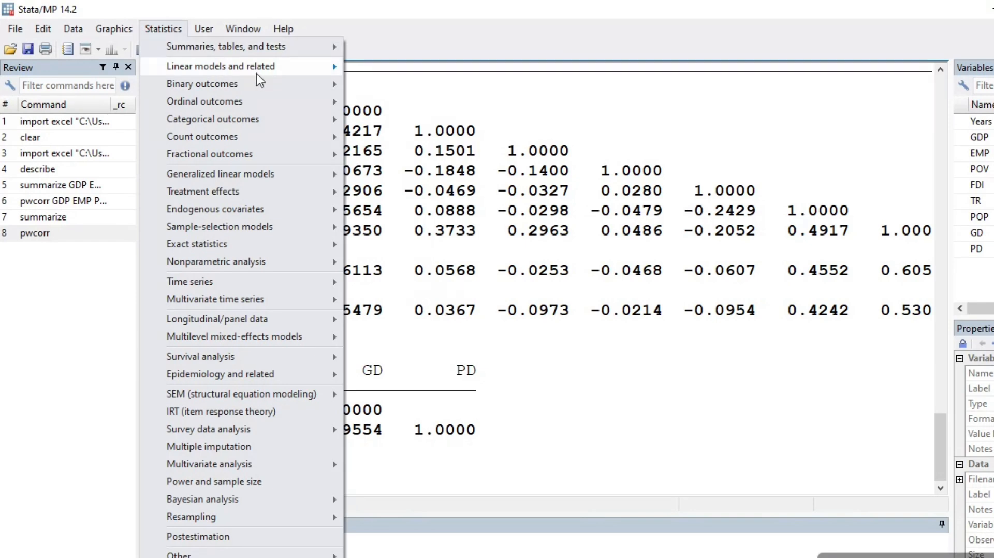
pyautogui.moveTo(256, 73)
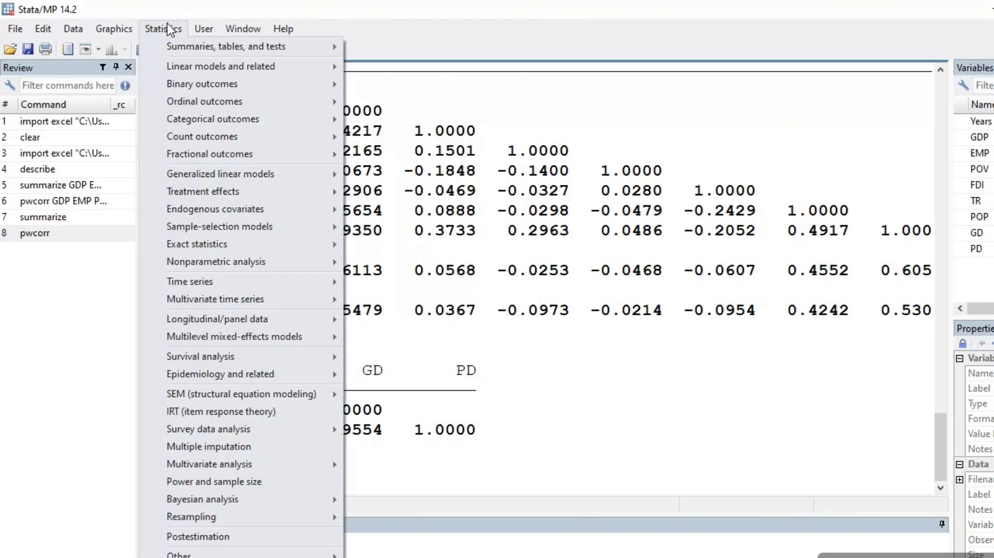
pyautogui.moveTo(206, 70)
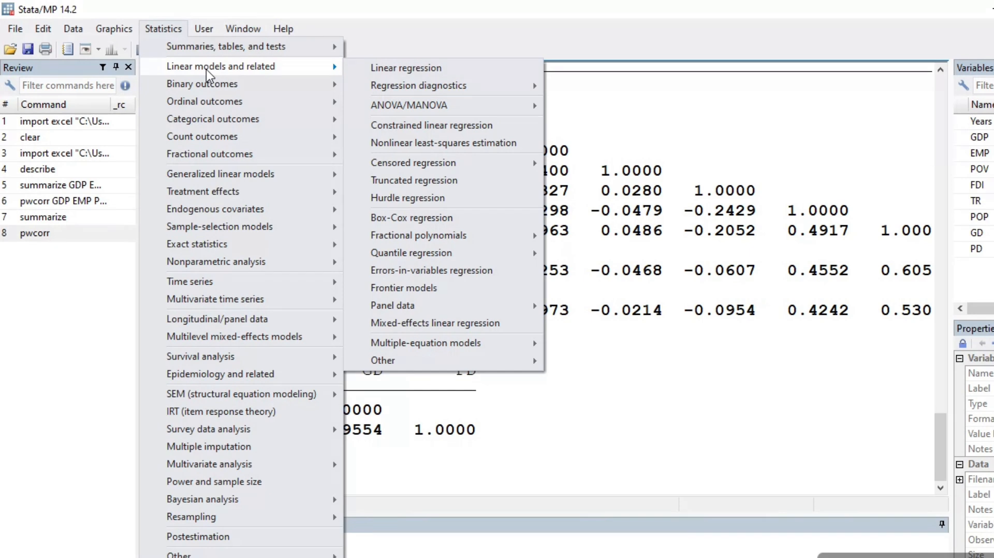
pyautogui.click(404, 68)
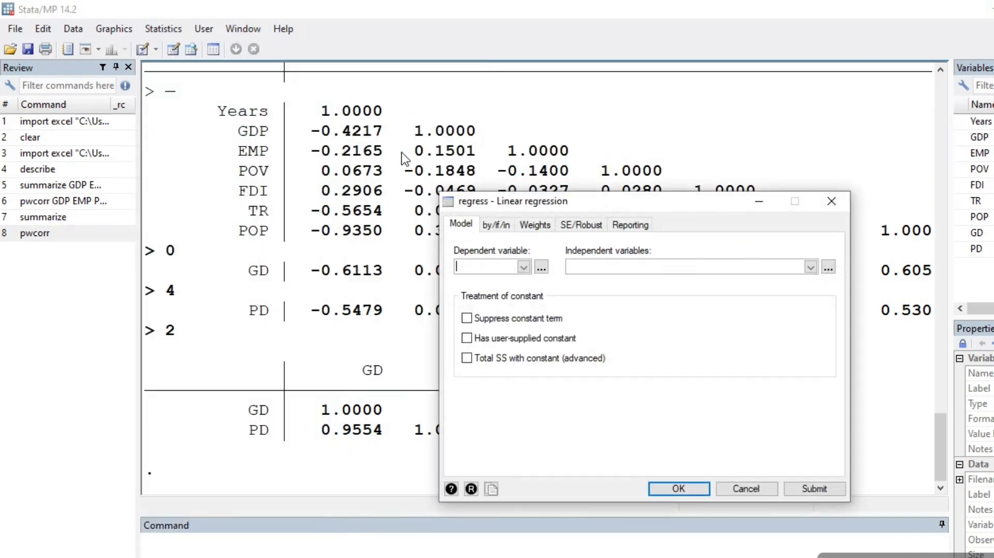
pyautogui.click(524, 267)
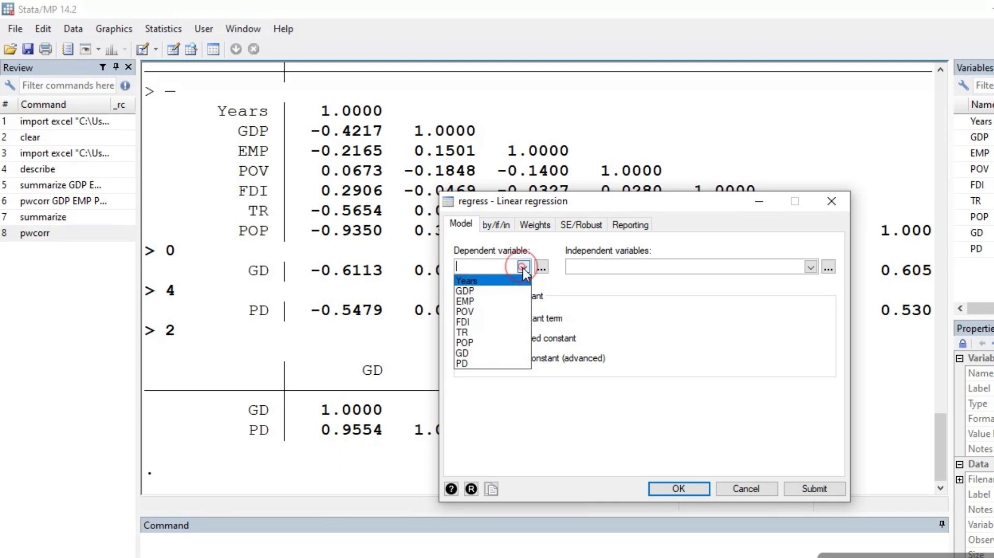
pyautogui.click(523, 269)
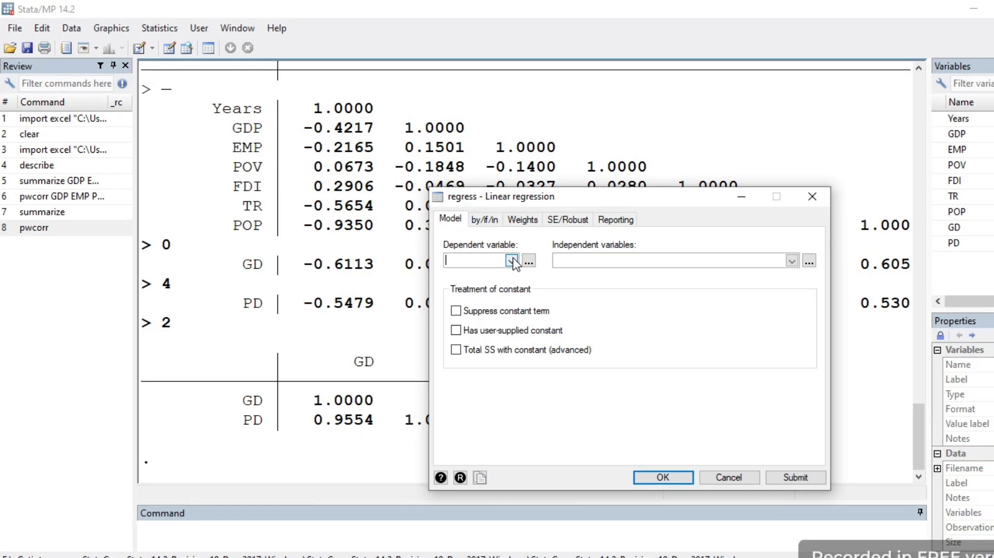
pyautogui.click(523, 269)
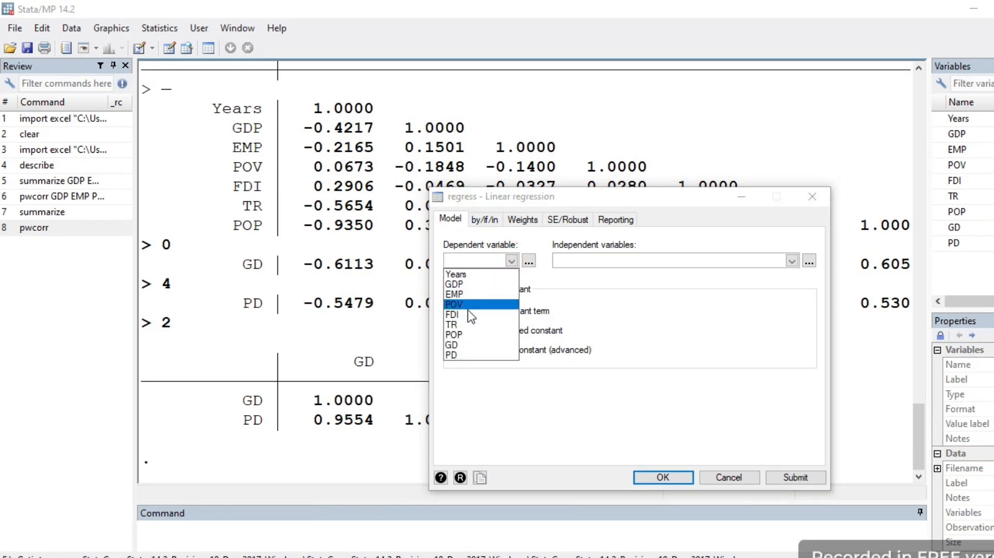
pyautogui.click(466, 285)
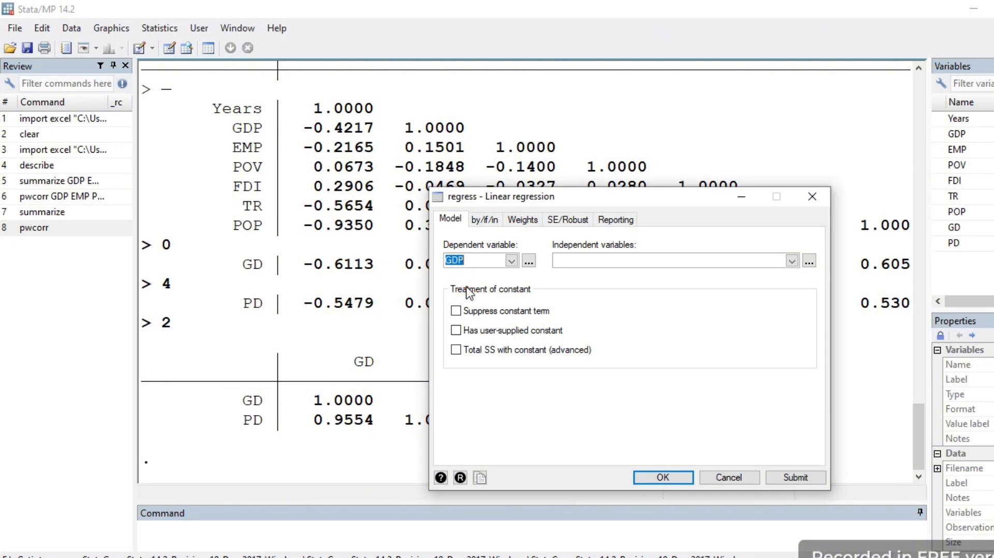
# Step: Add EMP, POV, TR, FDI, POP, GD and PD as independent variables, run the regression, and display the full output
pyautogui.click(792, 261)
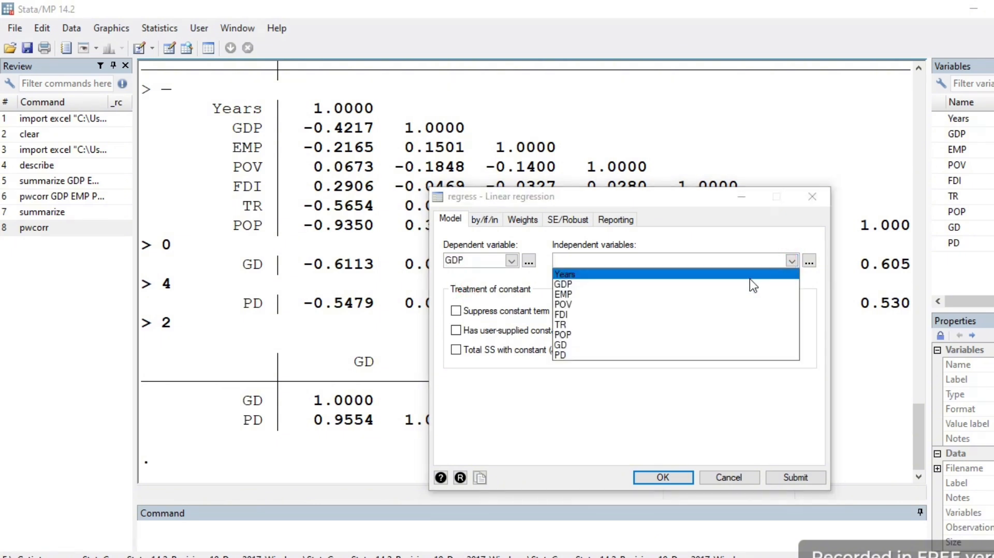
pyautogui.click(748, 294)
pyautogui.click(752, 310)
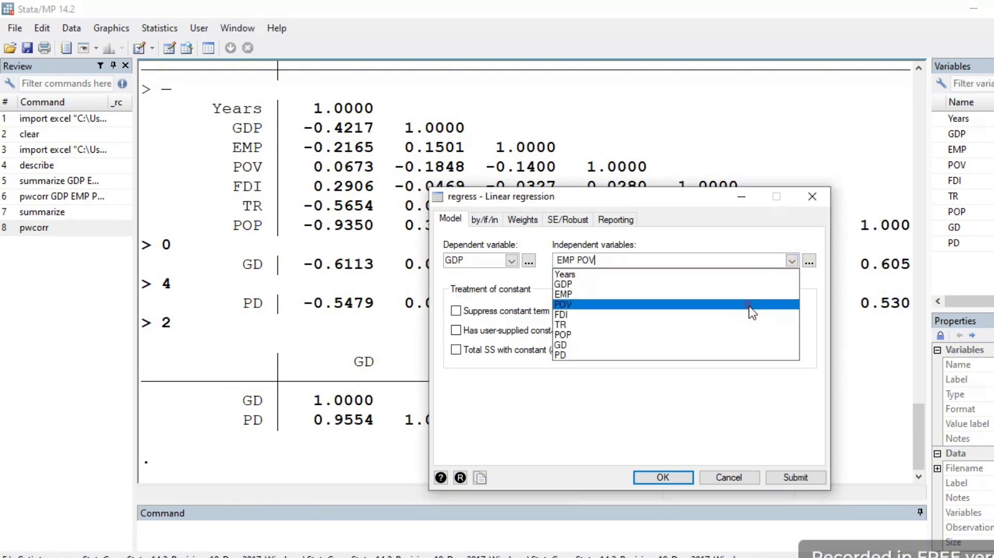
pyautogui.click(752, 324)
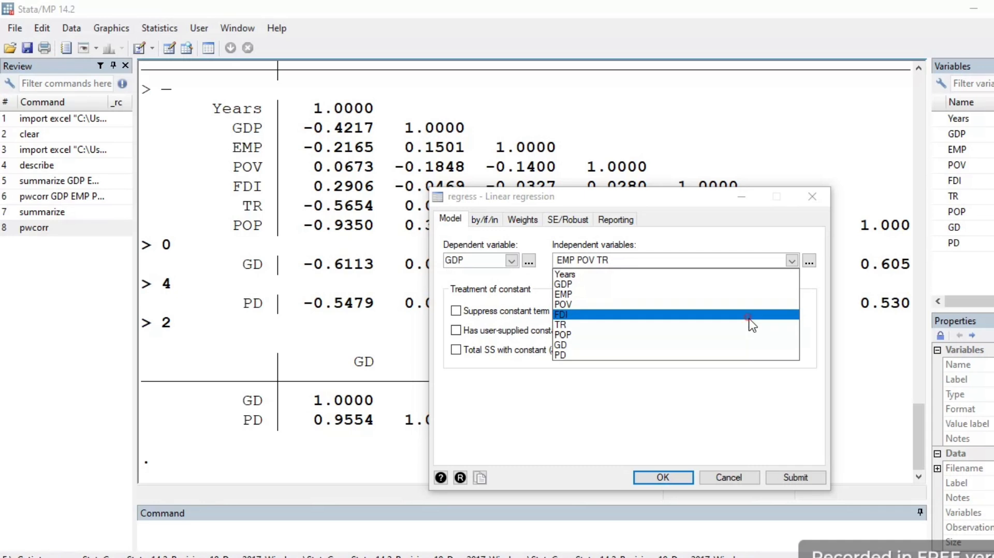
pyautogui.click(749, 315)
pyautogui.click(751, 335)
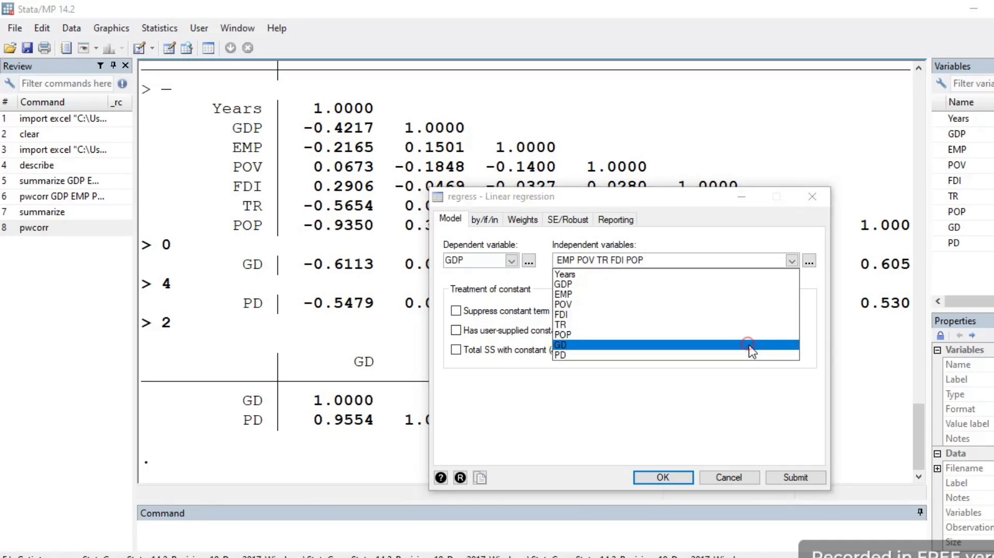
pyautogui.click(749, 345)
pyautogui.click(749, 355)
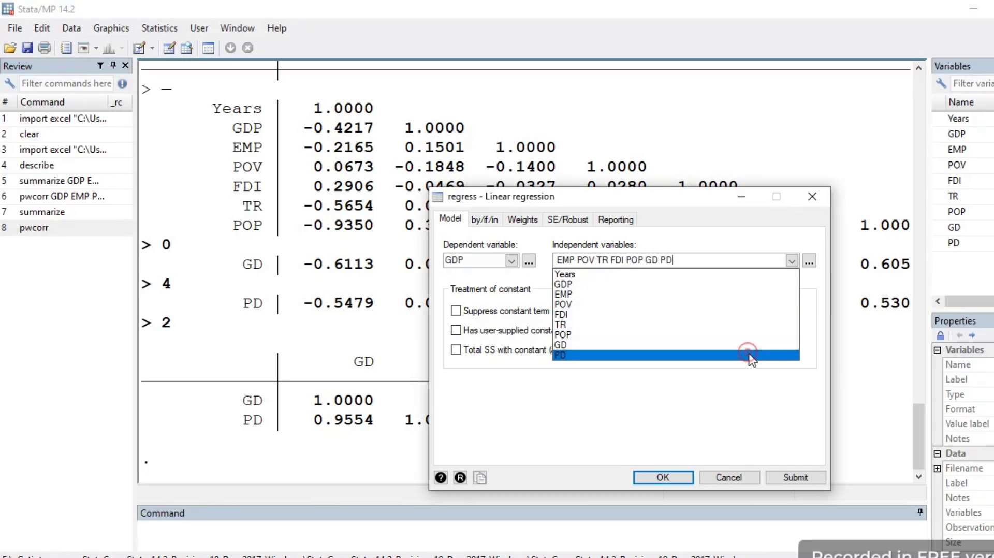
pyautogui.click(678, 479)
pyautogui.click(679, 478)
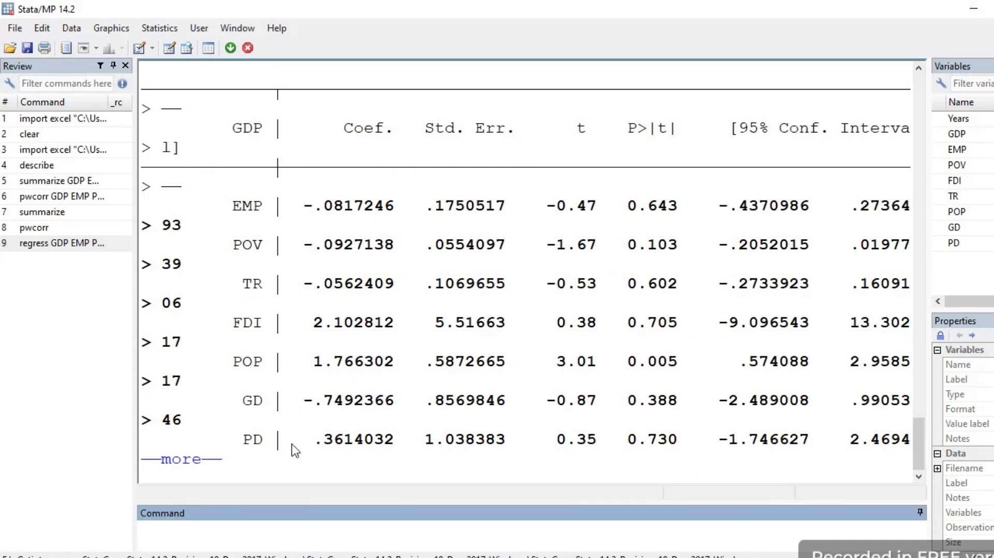
pyautogui.click(203, 460)
# Step: Review the regression output from the model summary down to the constant in the coefficient table
pyautogui.moveTo(917, 439); pyautogui.dragTo(906, 383)
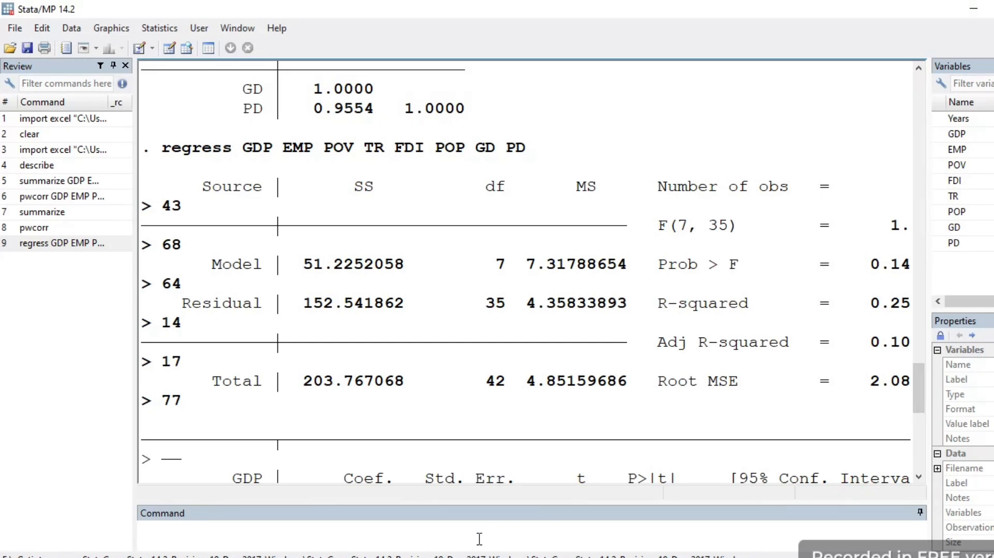
pyautogui.click(919, 476)
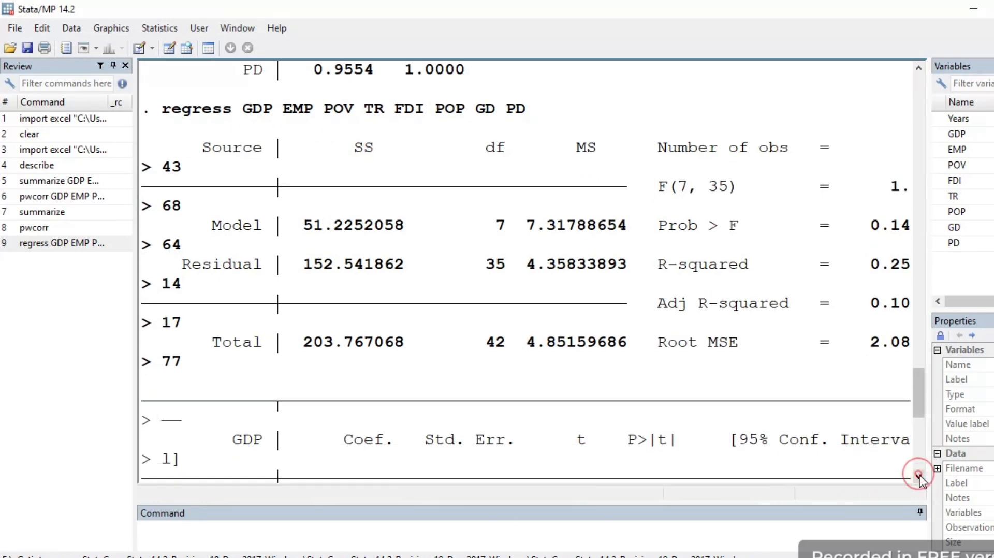
pyautogui.click(669, 495)
pyautogui.scroll(-5, 731, 477)
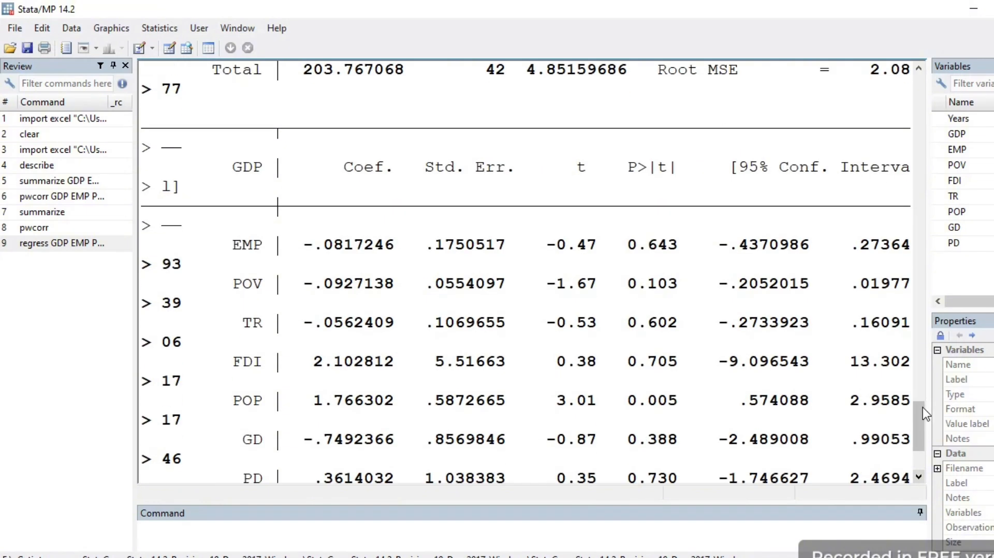
pyautogui.moveTo(923, 408); pyautogui.dragTo(911, 442)
# Step: Run the reg command with GDP as dependent variable and EMP, POV, FDI, TR, POP, GD and PD as regressors
pyautogui.click(257, 529)
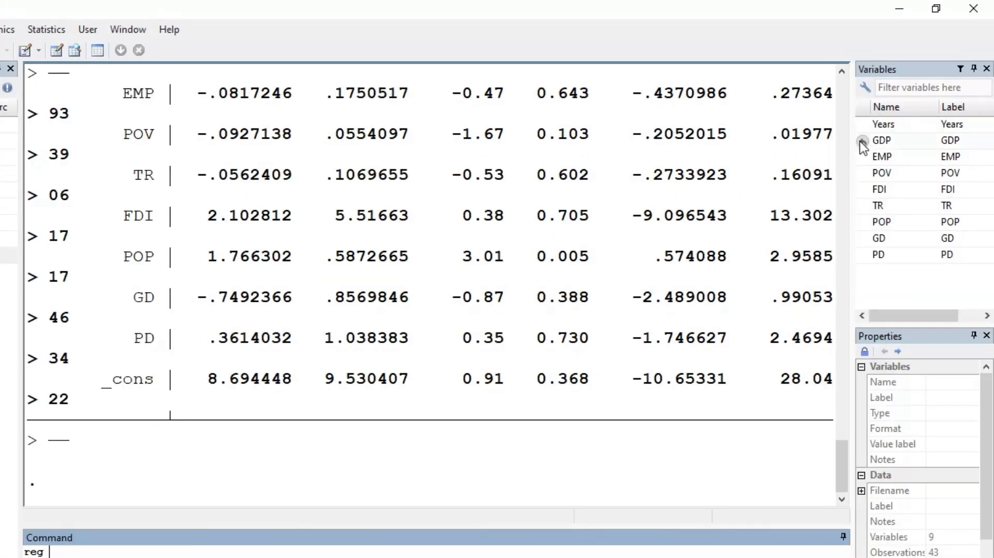
pyautogui.doubleClick(862, 143)
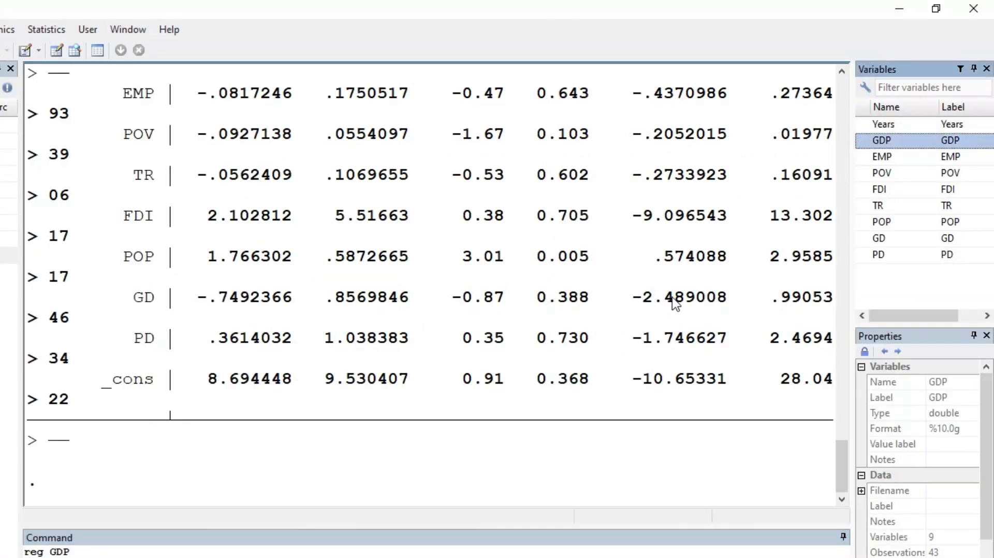
pyautogui.doubleClick(863, 158)
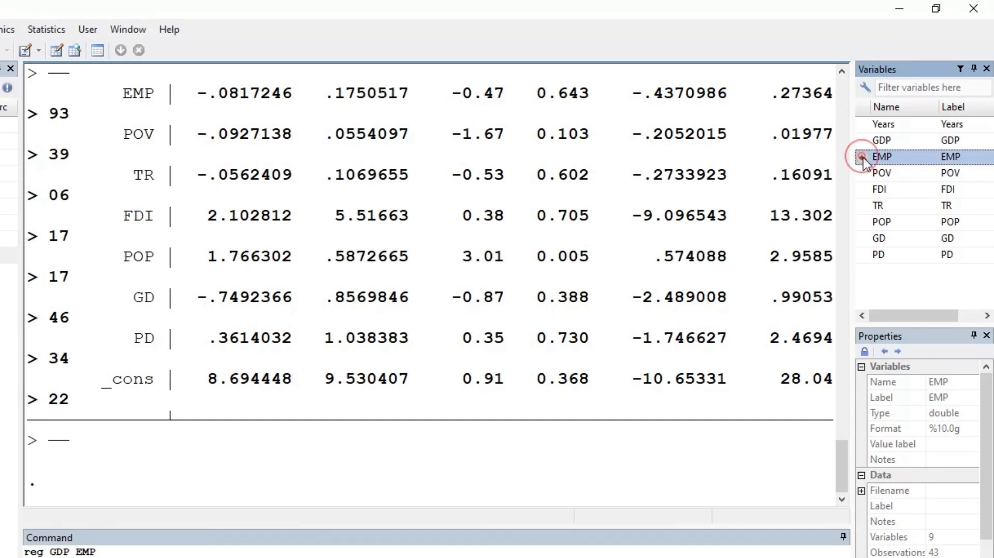
pyautogui.doubleClick(863, 172)
pyautogui.click(863, 190)
pyautogui.doubleClick(863, 189)
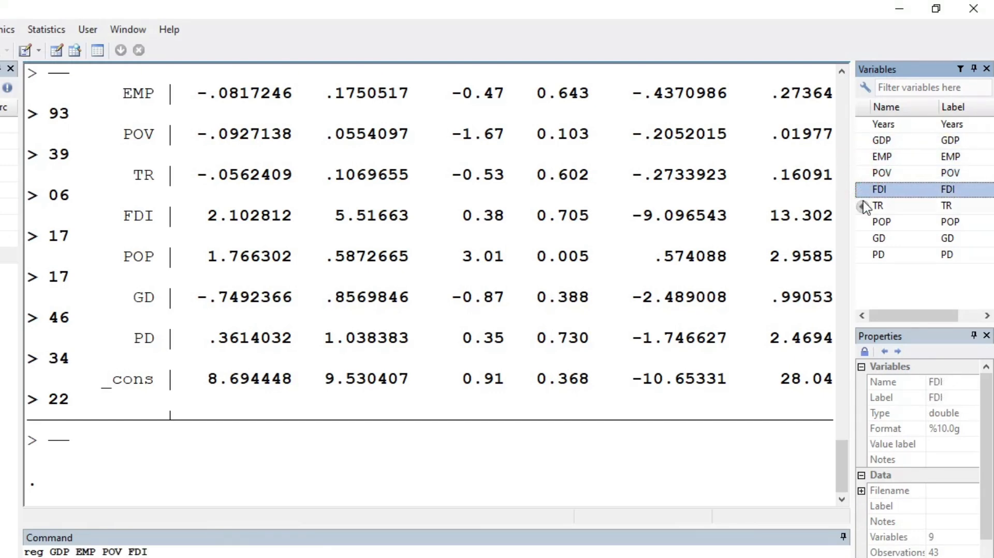
pyautogui.doubleClick(863, 206)
pyautogui.doubleClick(863, 221)
pyautogui.doubleClick(866, 238)
pyautogui.doubleClick(865, 254)
pyautogui.press('Return')
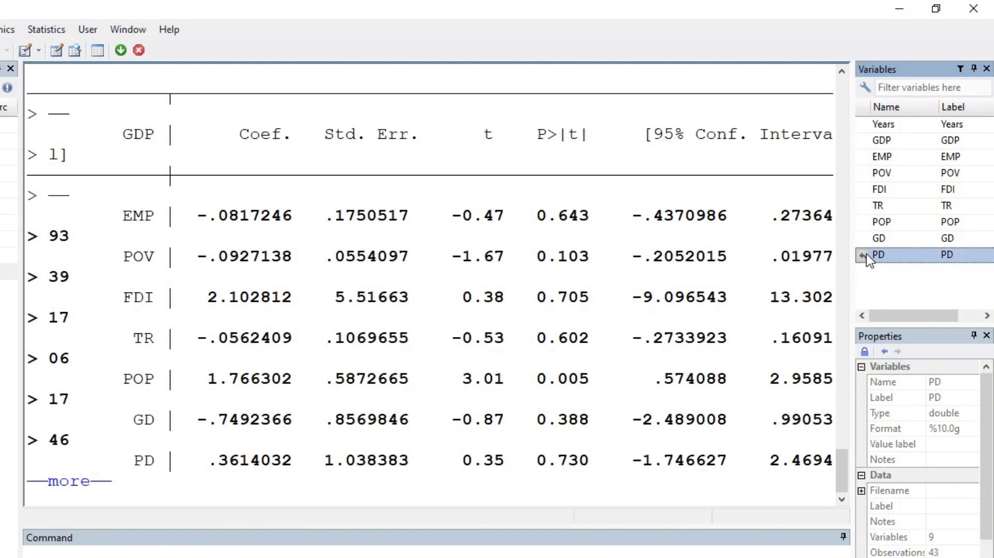